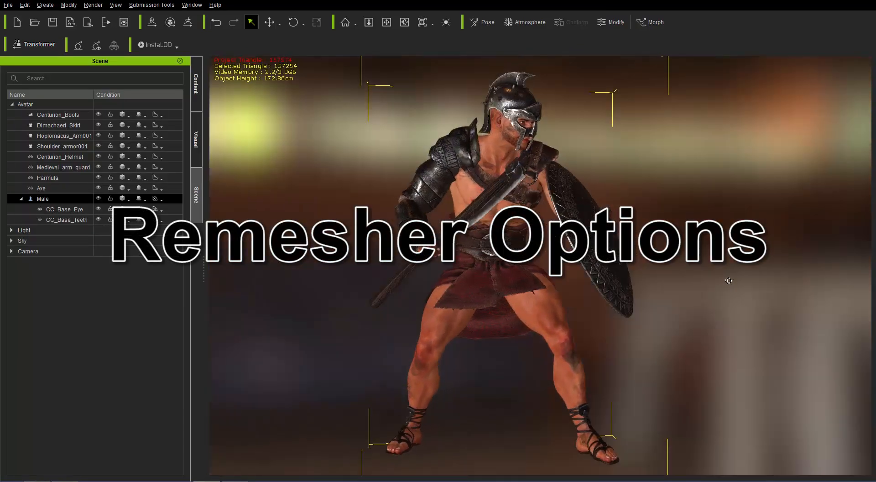
- Select all the accessory items from Centurion_Boots to Axe and switch their display to Wireframe
click(63, 116)
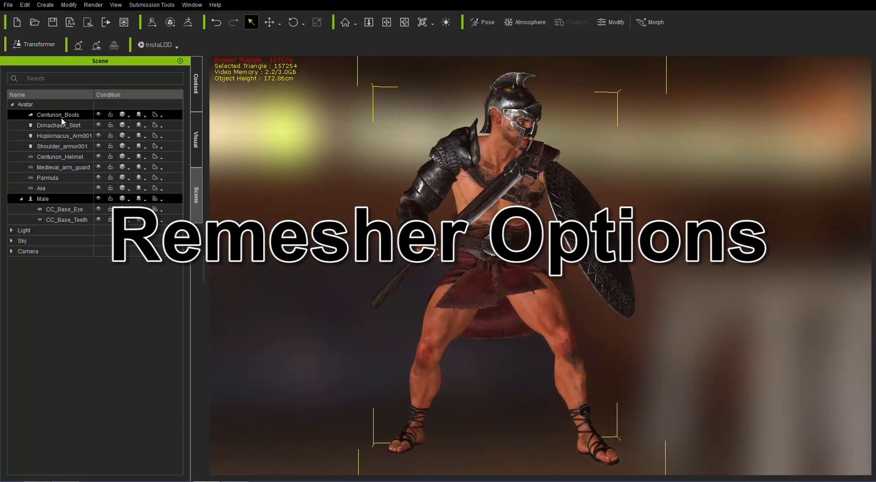
click(61, 116)
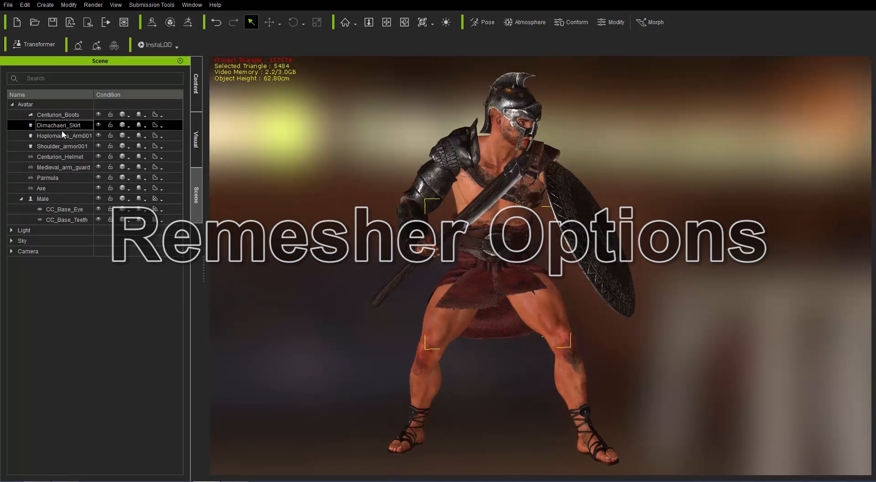
click(62, 135)
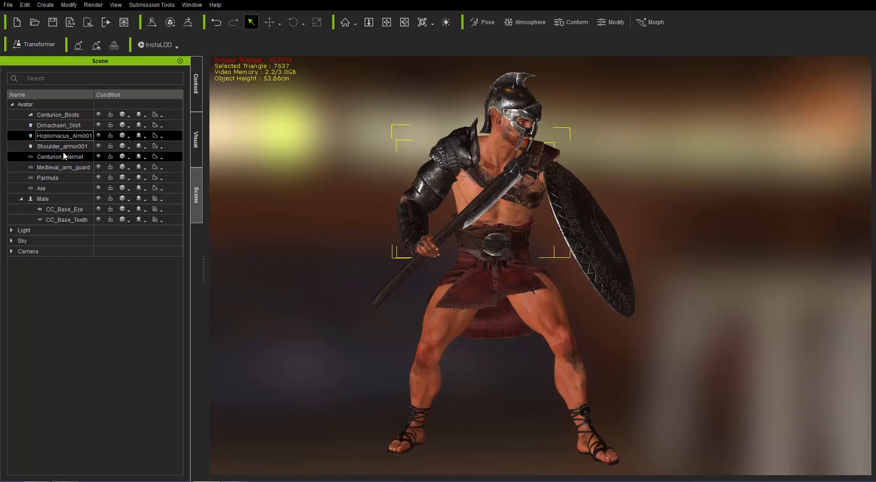
click(61, 157)
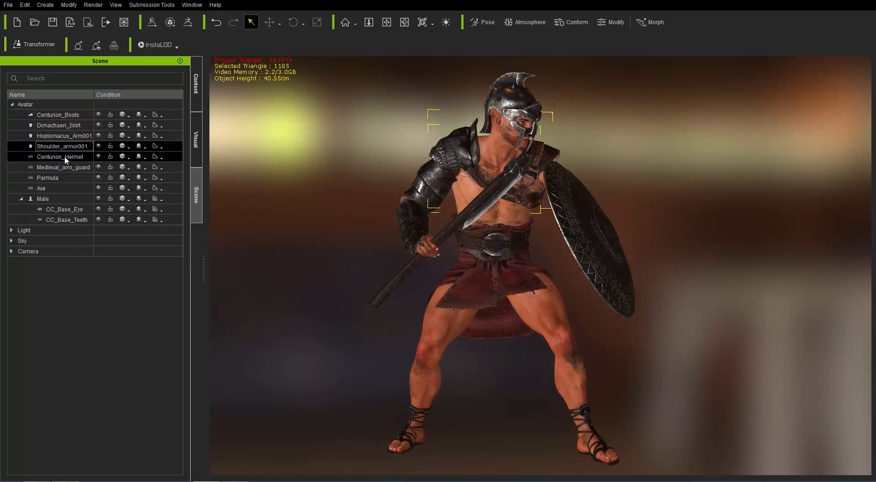
click(57, 189)
shift+click(62, 117)
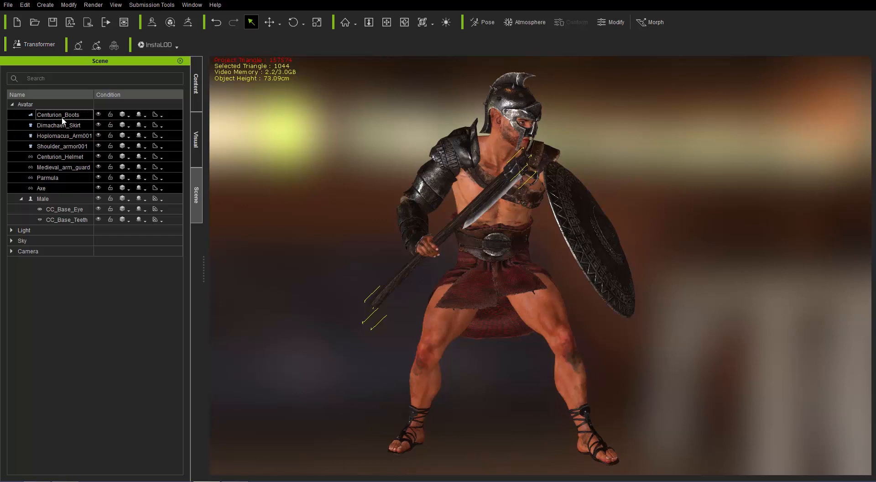
click(128, 120)
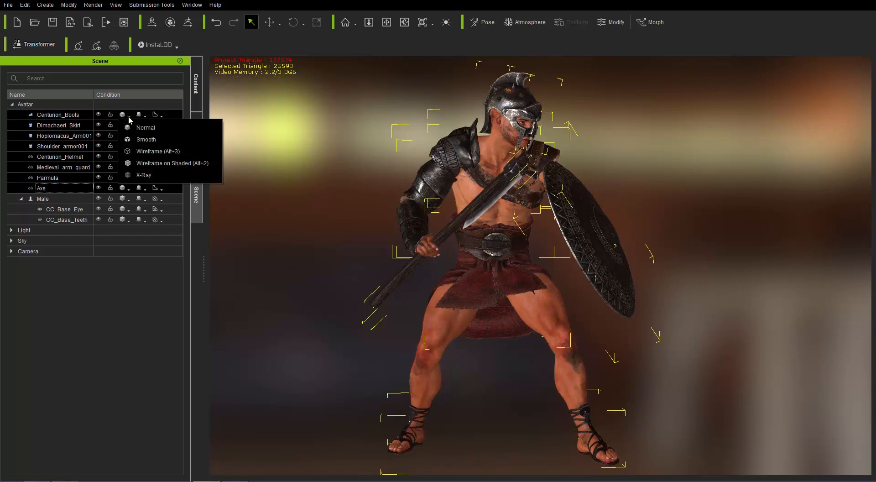
click(154, 152)
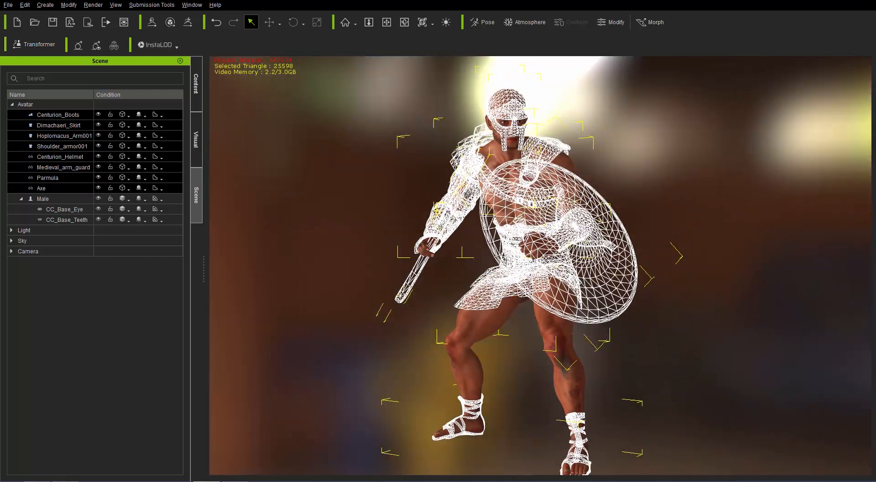
- Orbit around the wireframe accessories, then switch them back to Normal display
right_drag(469, 194, 583, 190)
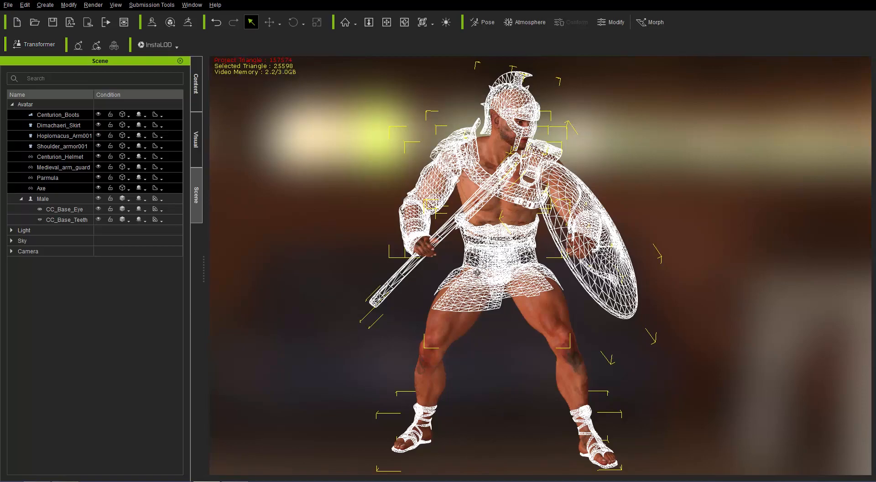
right_drag(477, 273, 532, 280)
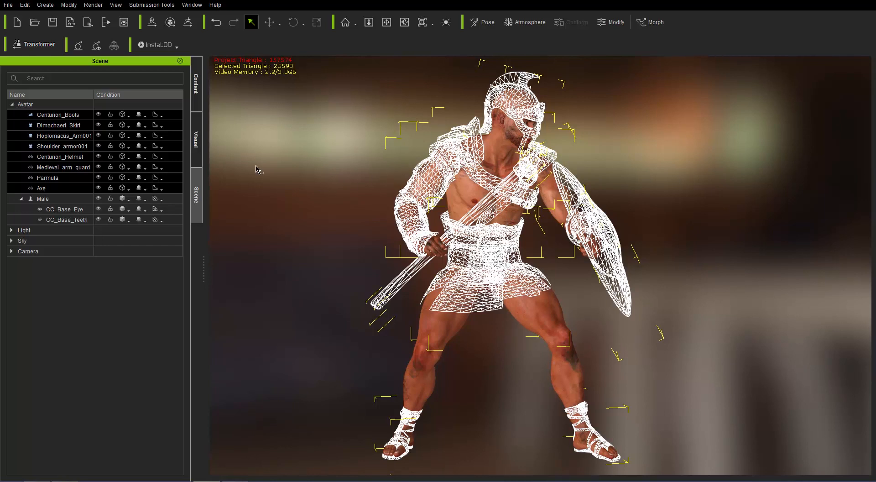
click(130, 115)
click(147, 125)
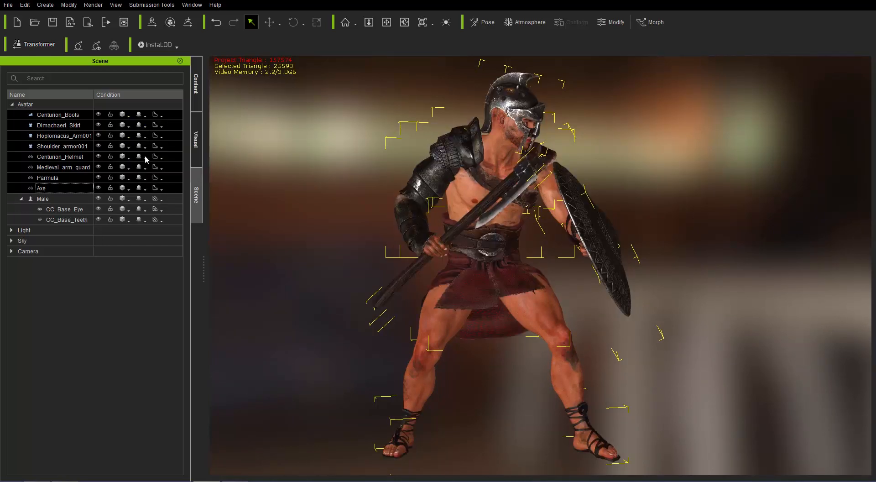
- Select the Male body and switch its display to Wireframe, orbiting to inspect its mesh
click(61, 198)
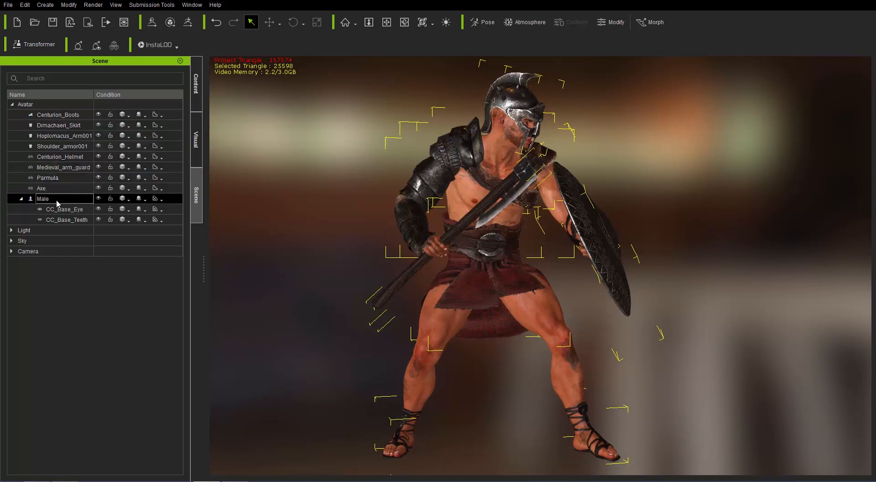
click(128, 199)
click(158, 235)
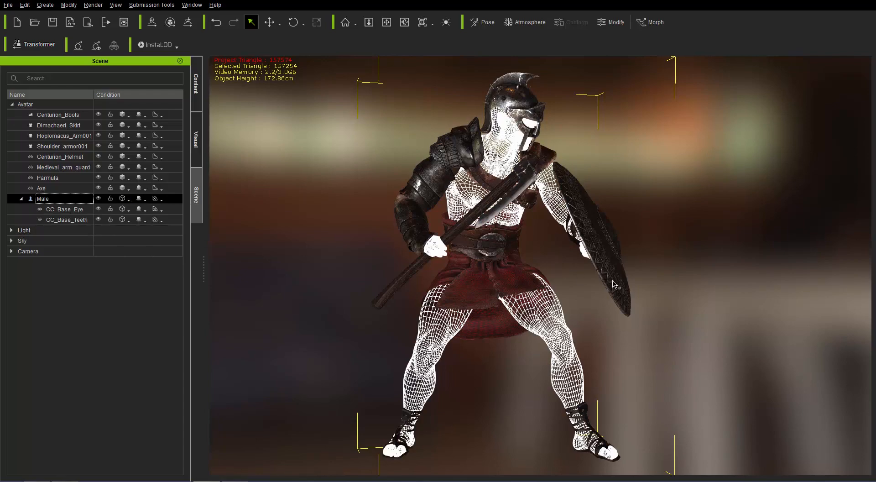
mouse_move(617, 285)
right_down()
mouse_move(449, 274)
mouse_move(618, 285)
right_up()
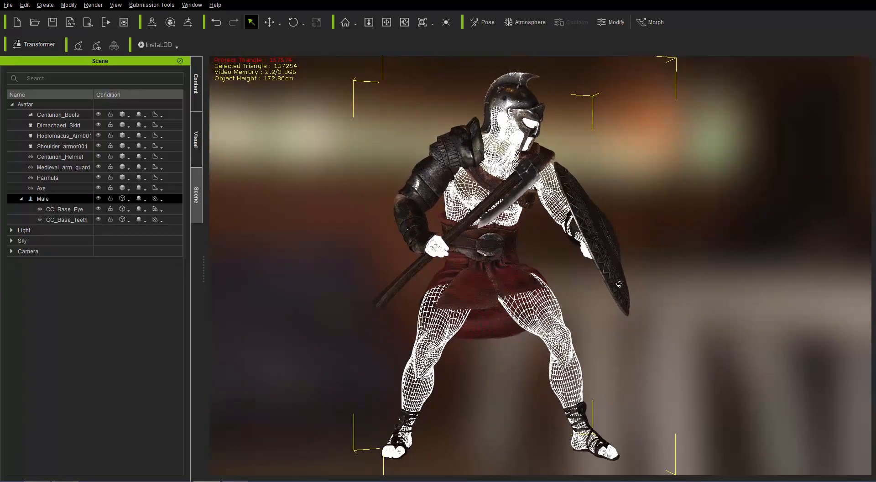
mouse_move(531, 295)
right_down()
mouse_move(589, 299)
mouse_move(535, 297)
right_up()
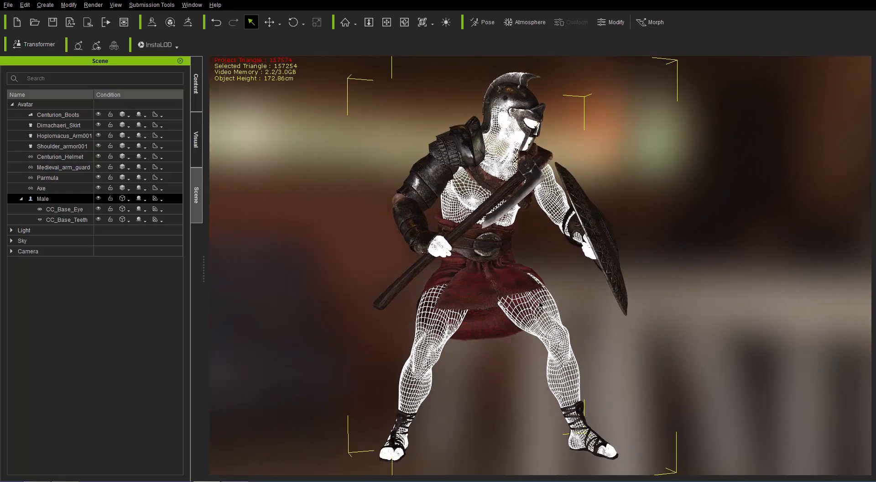
mouse_move(492, 295)
right_down()
mouse_move(522, 296)
mouse_move(215, 285)
mouse_move(491, 288)
right_up()
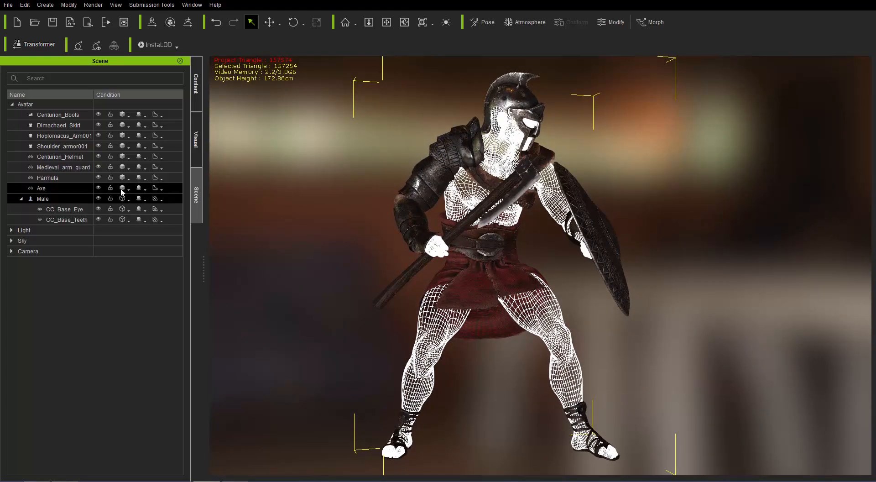
- Switch the Male body back to Normal display
click(128, 199)
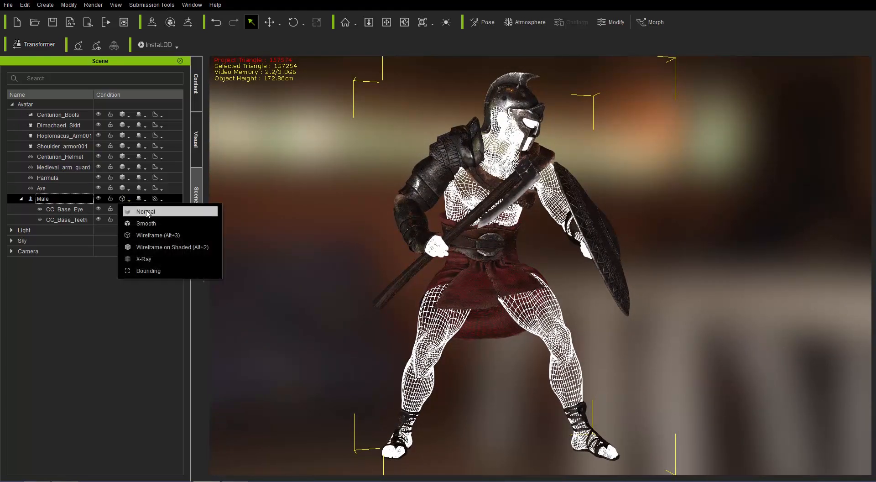
click(147, 212)
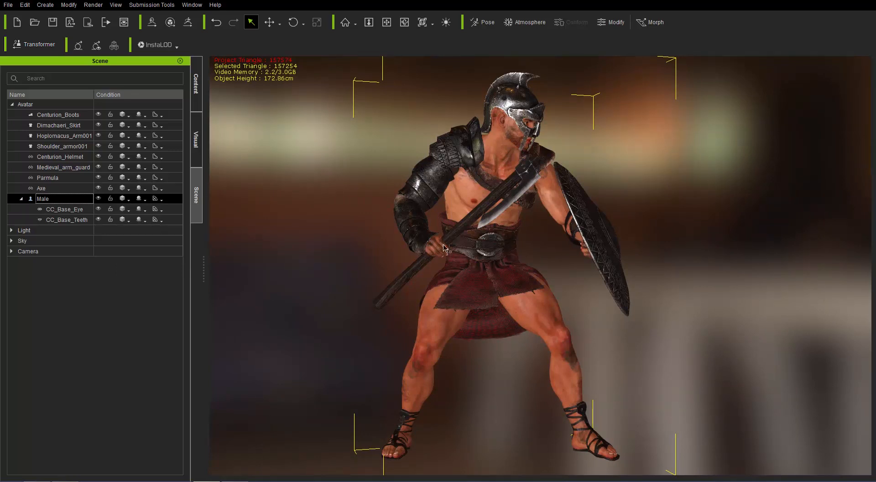
right_drag(593, 221, 560, 219)
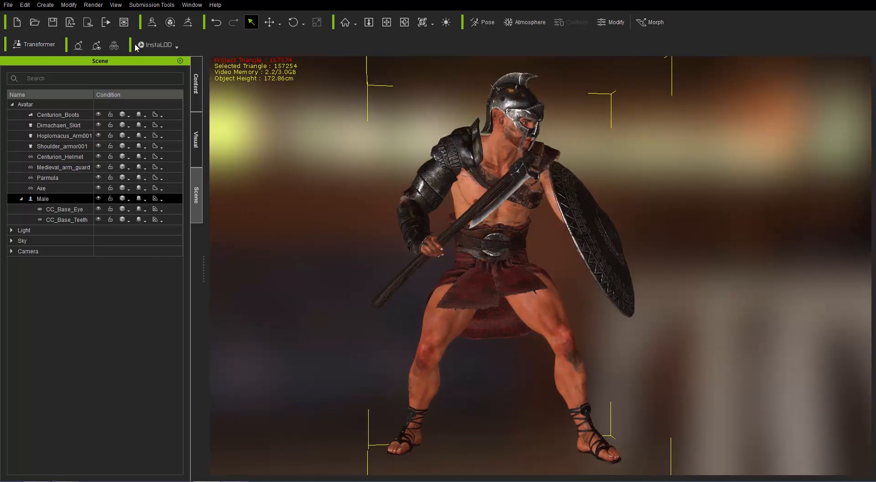
- Open the FBX (Clothed Character) export dialog
click(8, 6)
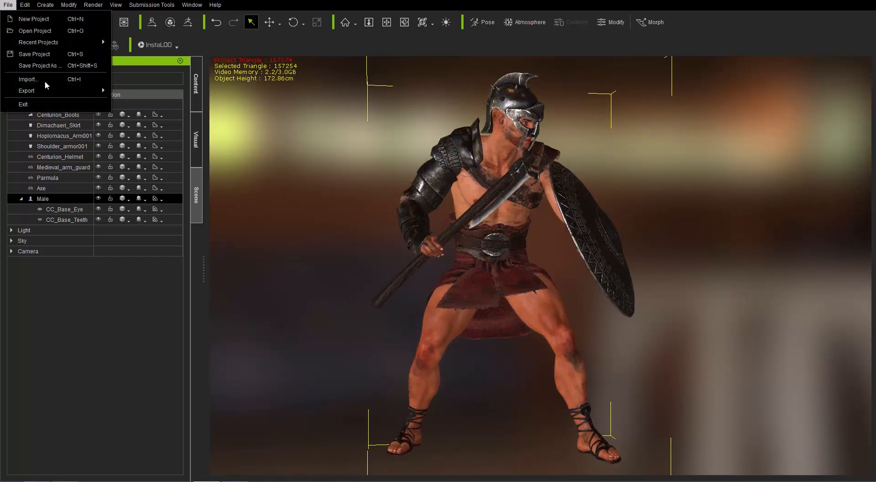
mouse_move(47, 90)
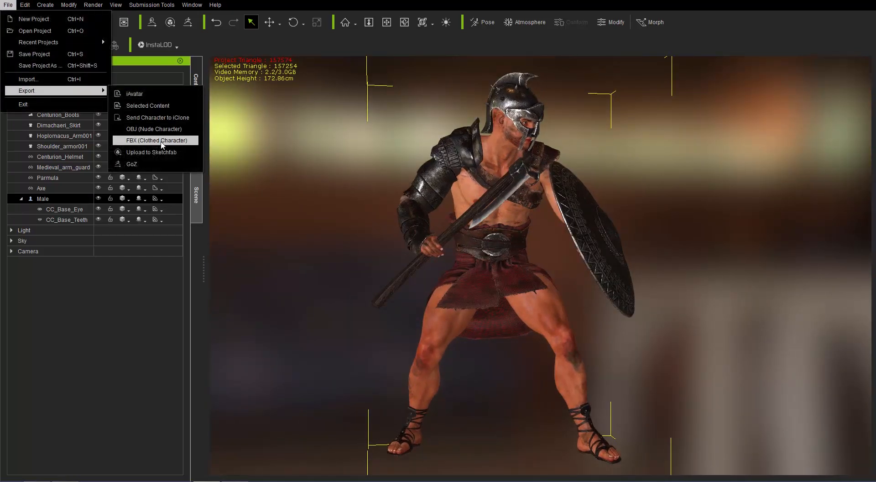
click(162, 141)
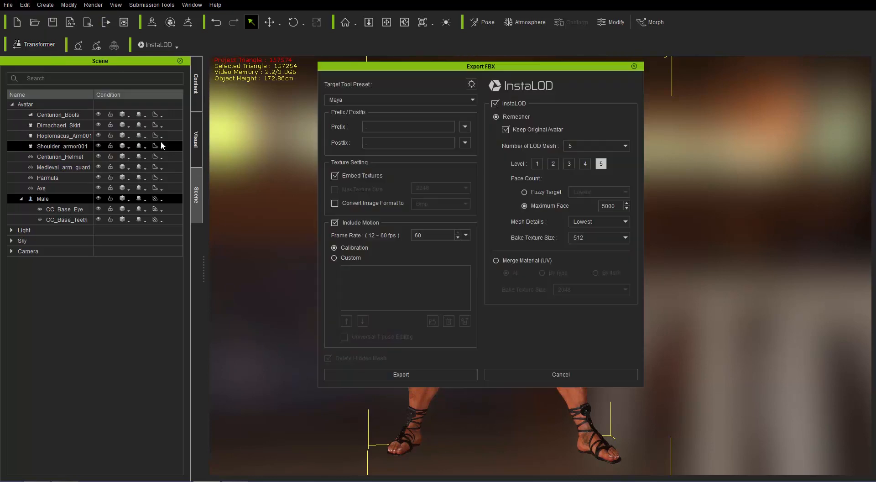
- Enable the InstaLOD remesher and set the number of LOD meshes to 5
click(508, 103)
click(510, 104)
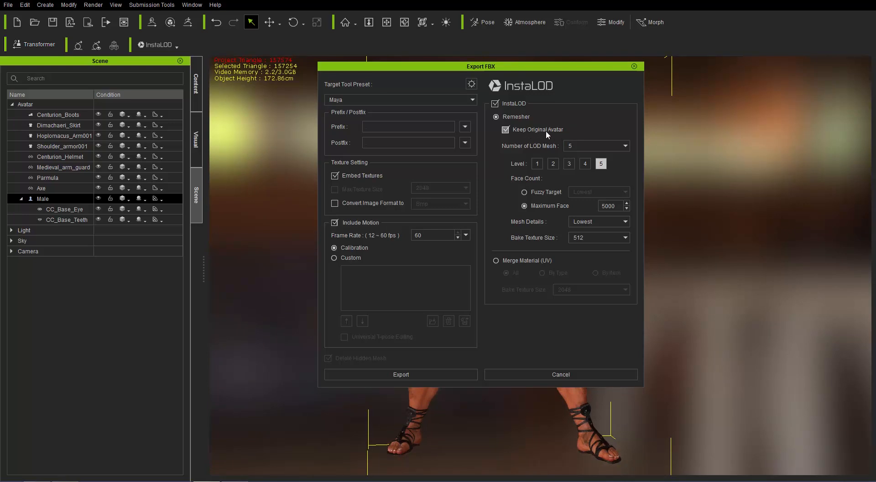
click(589, 142)
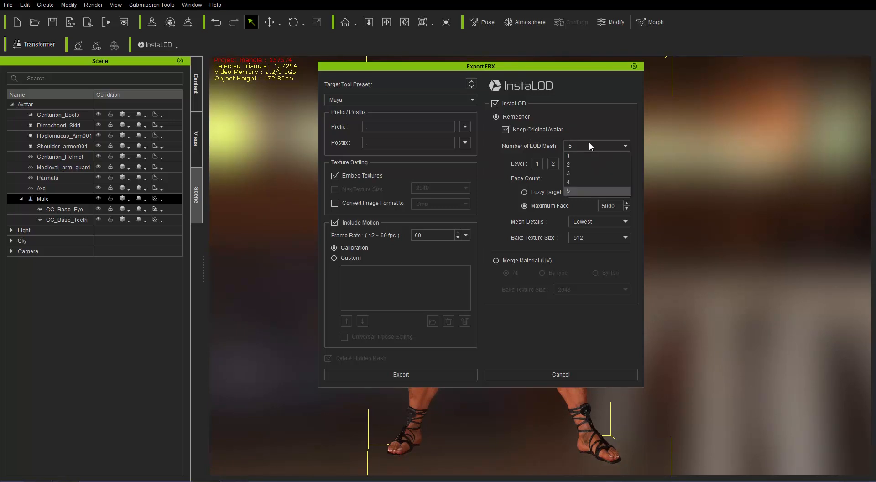
click(584, 156)
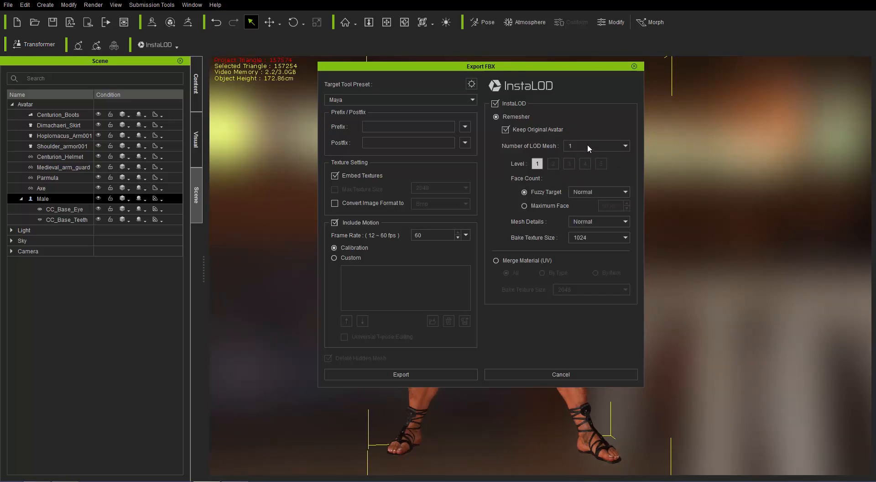
click(587, 144)
click(579, 191)
- For LOD level 1, set the Fuzzy Target face count to Highest and Mesh Details to High
click(550, 206)
click(550, 194)
click(584, 190)
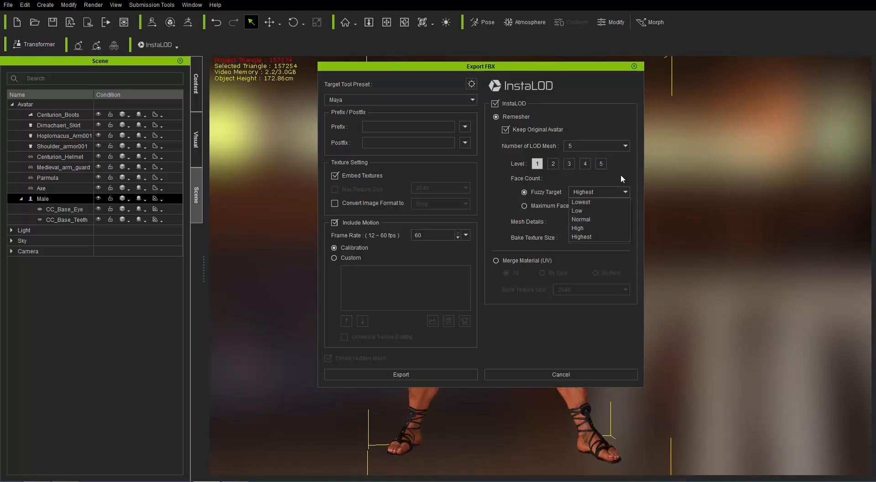
click(612, 189)
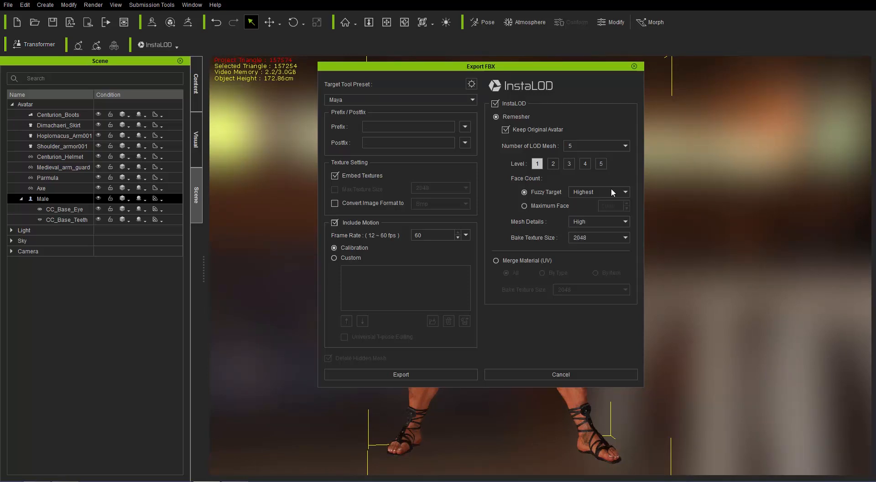
click(586, 222)
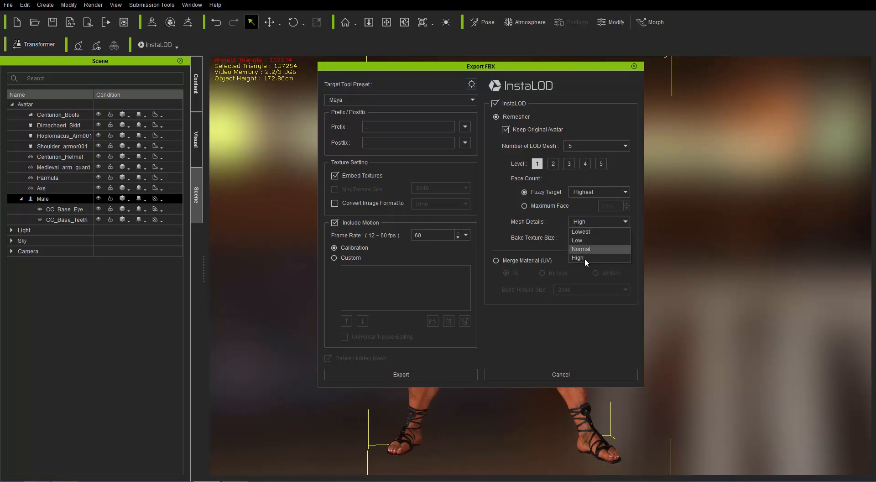
click(585, 258)
click(587, 238)
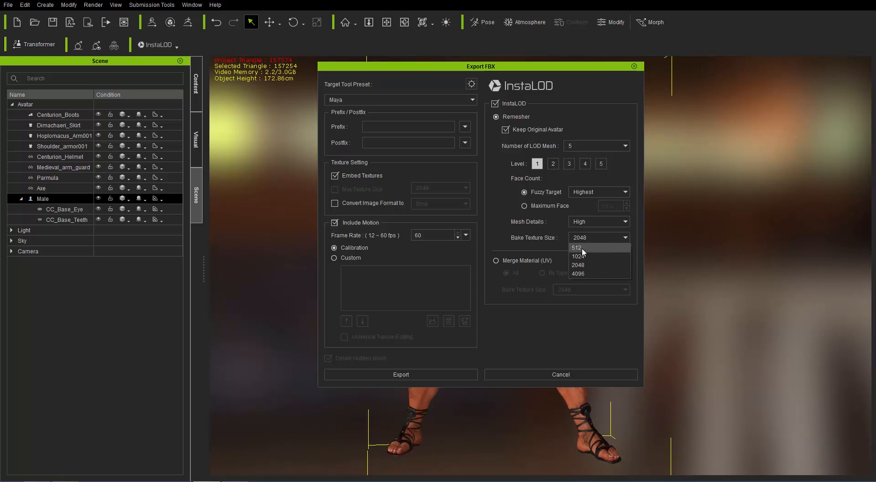
click(531, 234)
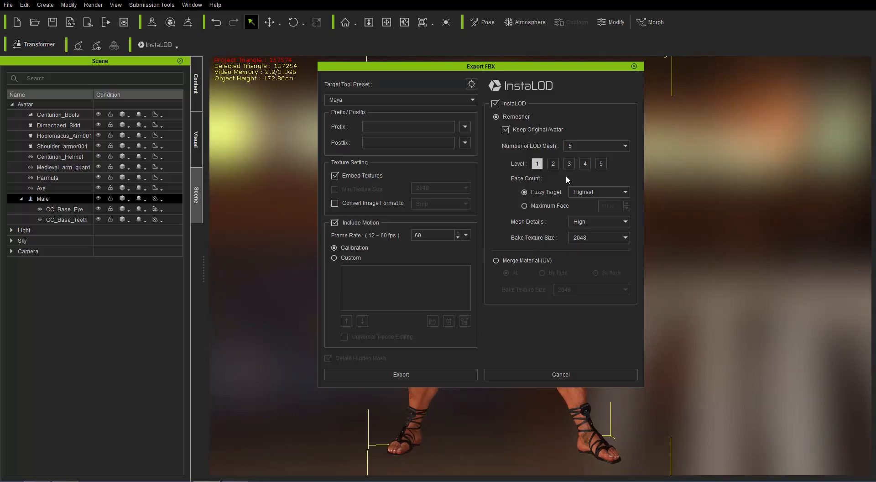
- Step through LOD levels 2 to 5 to check their settings, then export the FBX
click(553, 164)
click(569, 163)
click(586, 167)
click(603, 164)
click(571, 164)
click(539, 165)
click(405, 374)
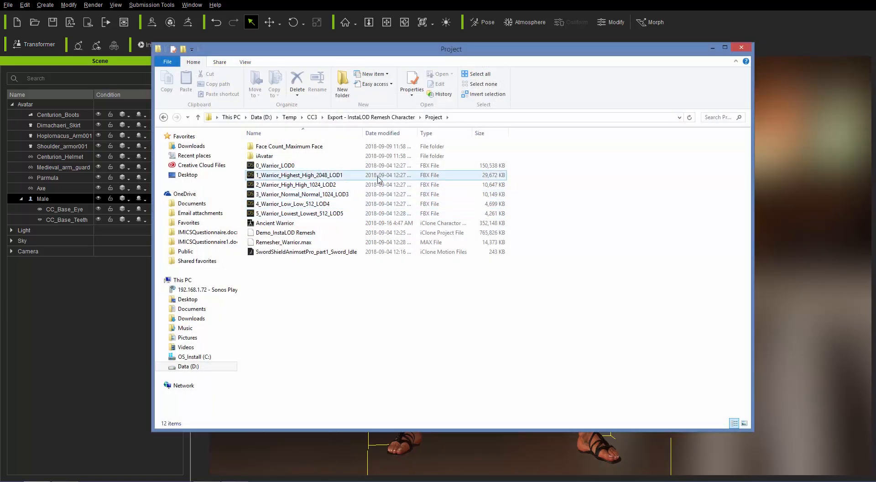
- Examine the exported LOD FBX files in the Project folder
click(322, 166)
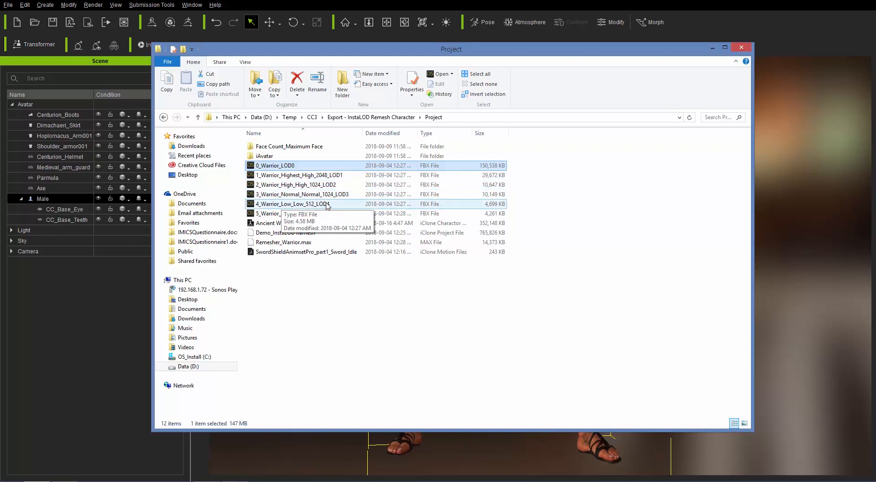
drag(382, 50, 396, 132)
drag(600, 133, 609, 175)
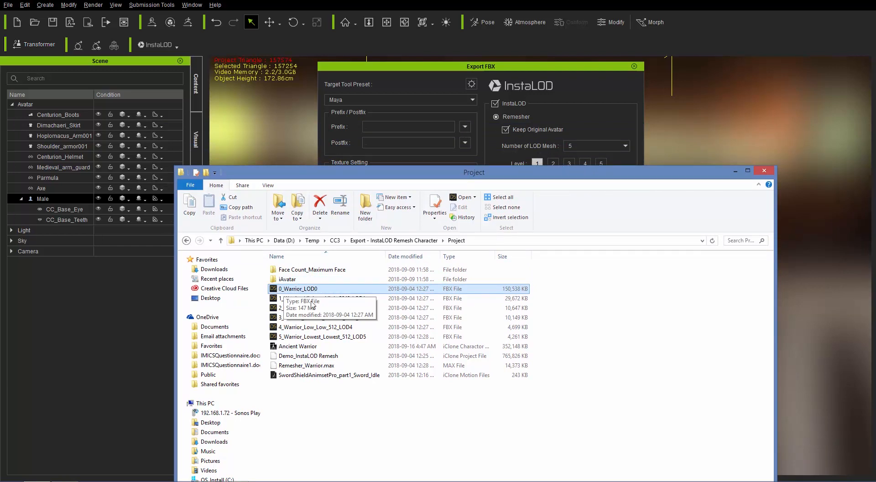
shift+click(329, 299)
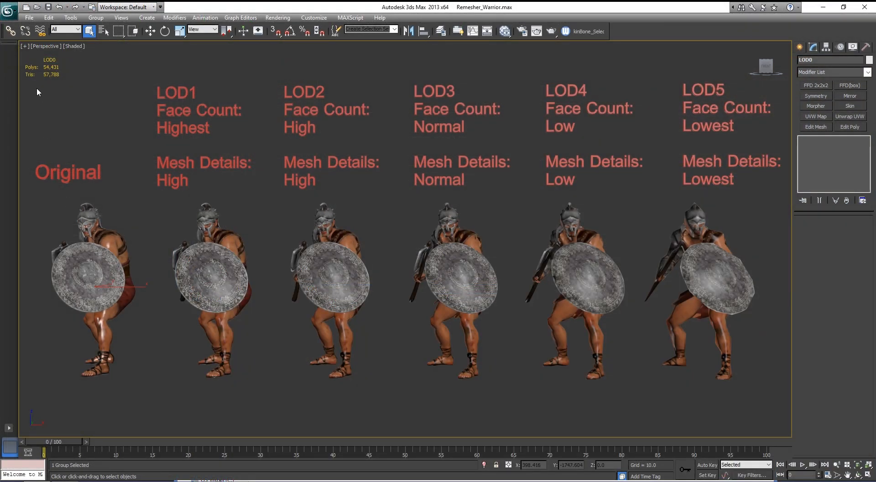
- In 3ds Max, select each LOD warrior model in turn and toggle edged faces display to compare meshes
click(209, 266)
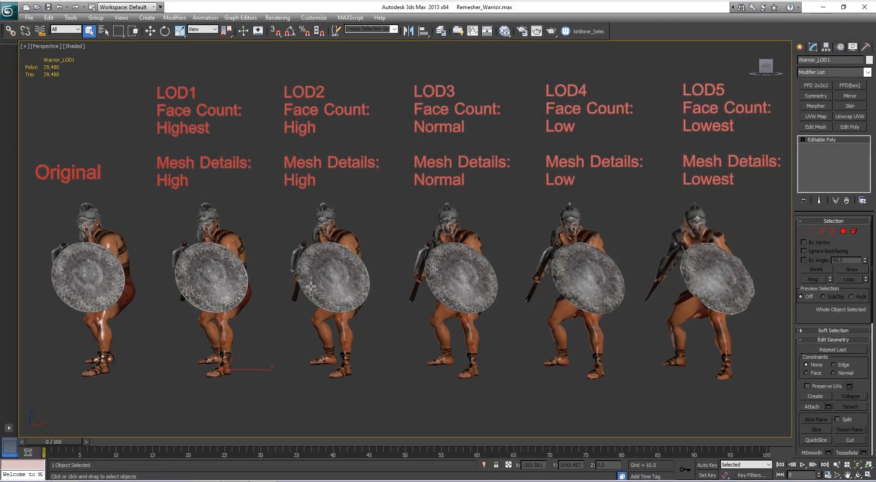
click(326, 285)
click(445, 275)
click(575, 280)
click(706, 280)
key(F4)
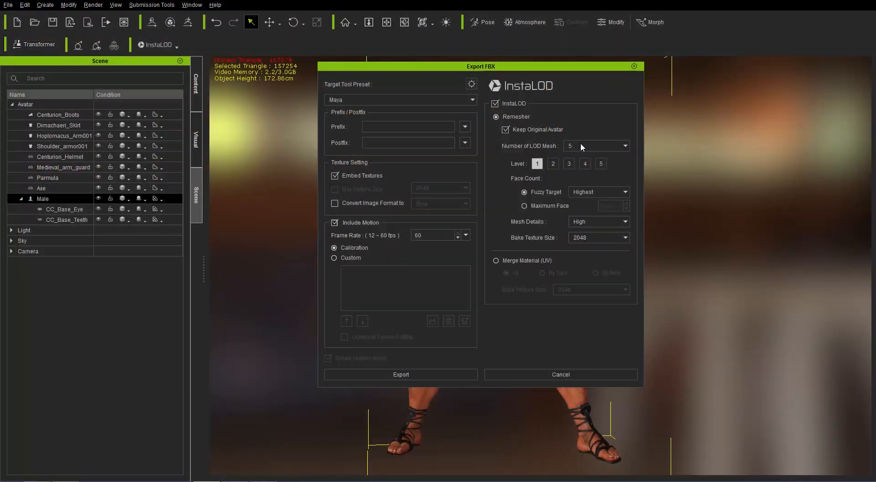
- Set the number of LOD meshes to 1 and switch the face count to Maximum Face at 10000
click(575, 145)
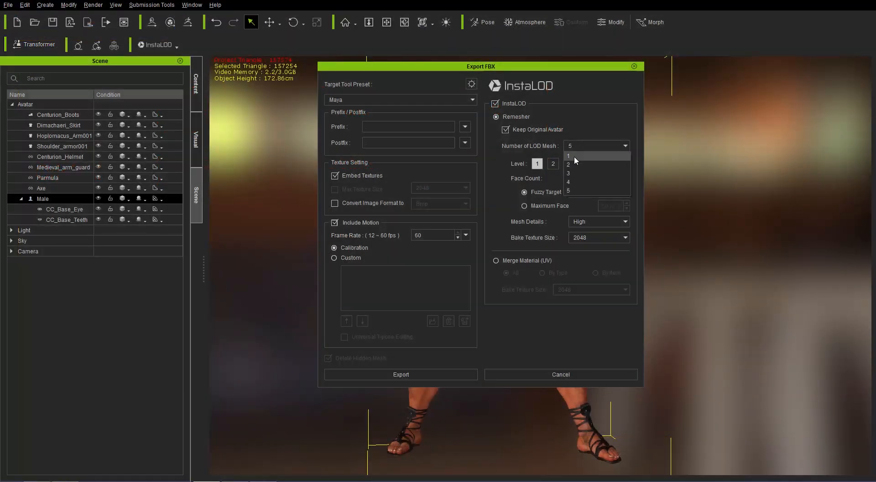
click(574, 155)
click(547, 193)
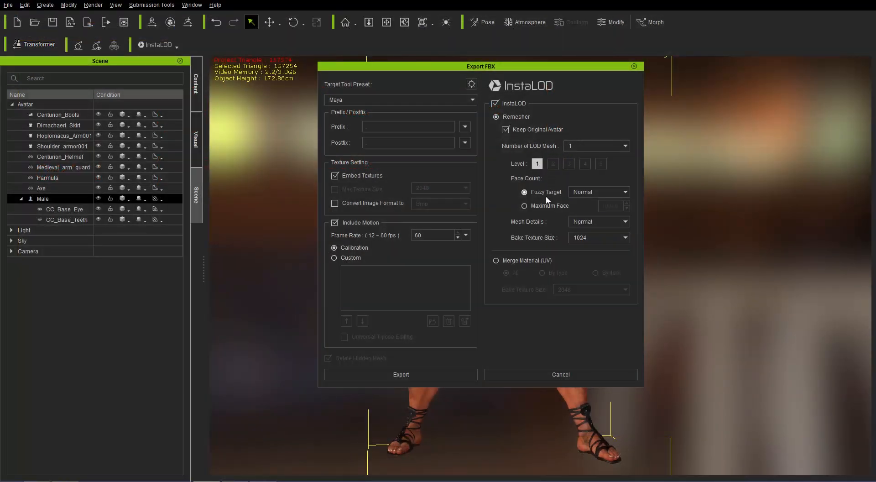
click(548, 206)
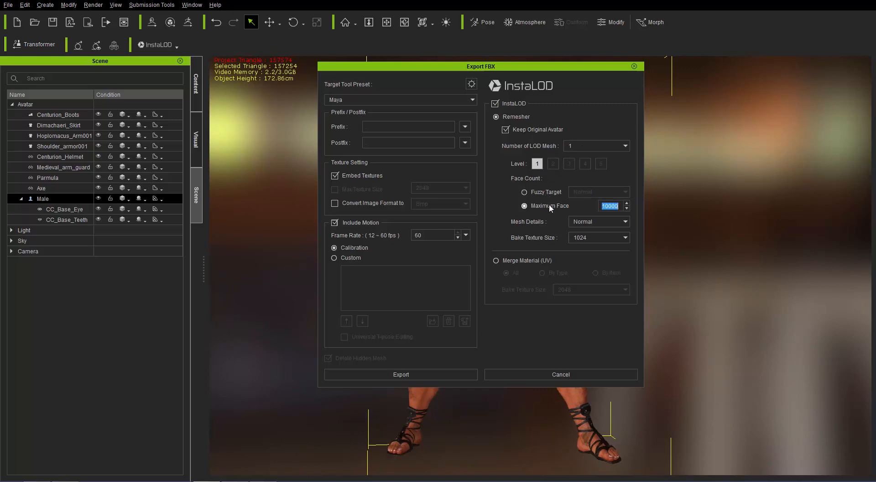
click(615, 206)
- Set Mesh Details to High and Bake Texture Size to 2048
click(596, 222)
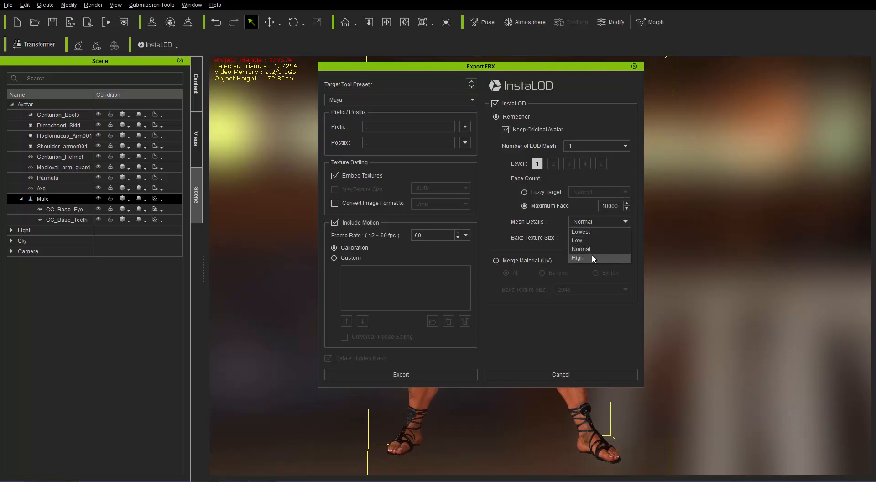
click(593, 258)
click(592, 238)
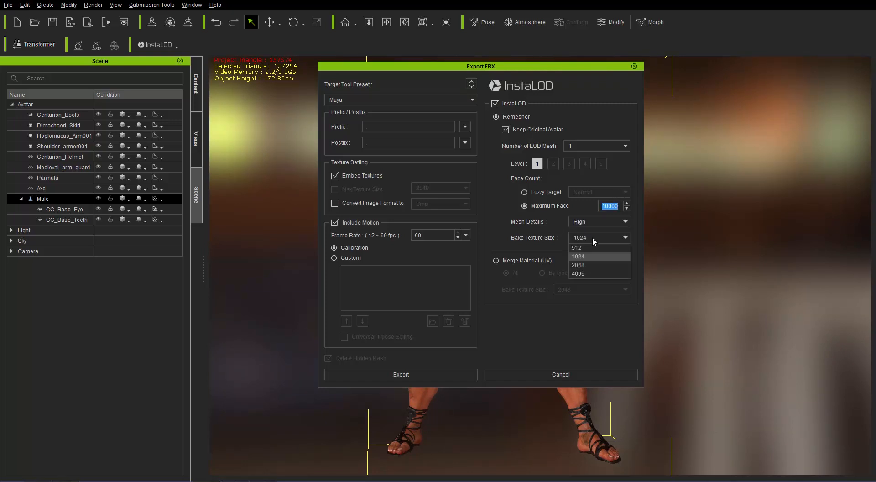
click(585, 264)
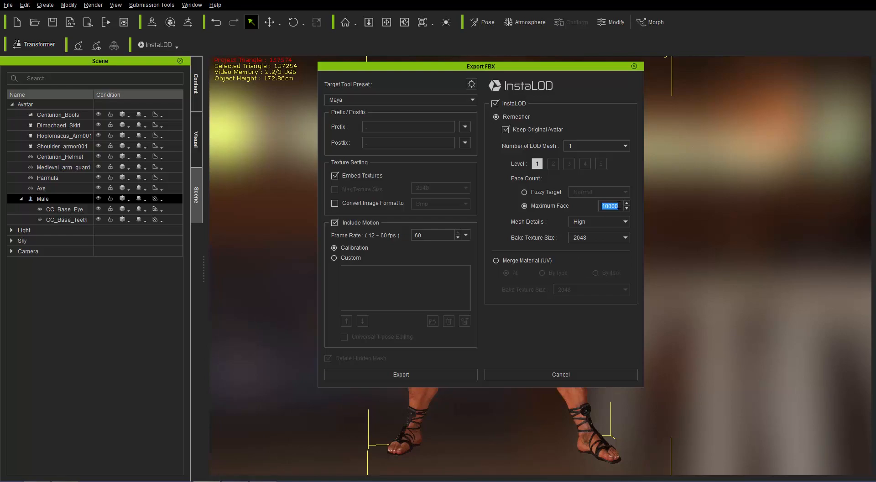
- In File Explorer, examine the exported 1_Warrior_10000_High_2048_LOD1 FBX file in the Face Count_Maximum Face folder
key(alt+Tab)
key(Tab)
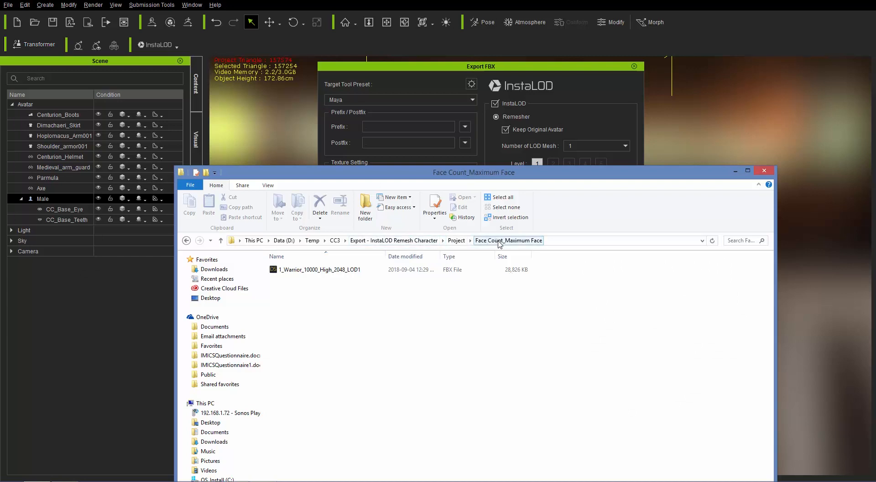
click(301, 272)
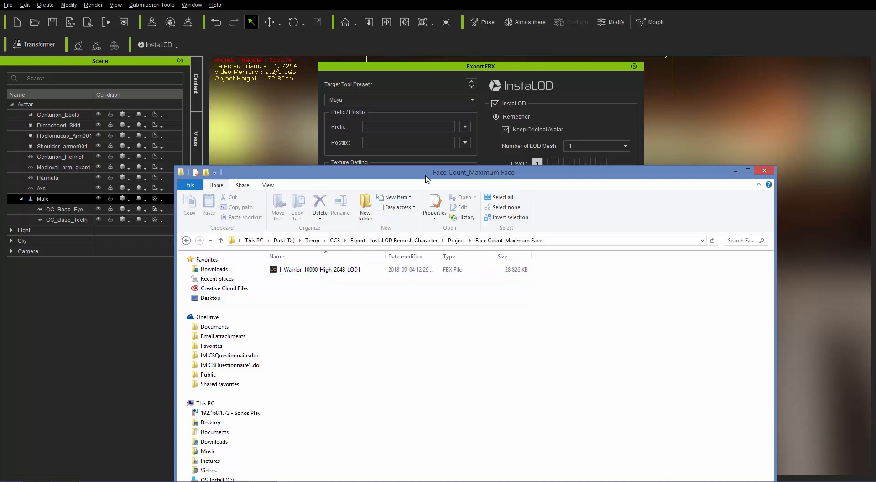
drag(428, 174, 482, 269)
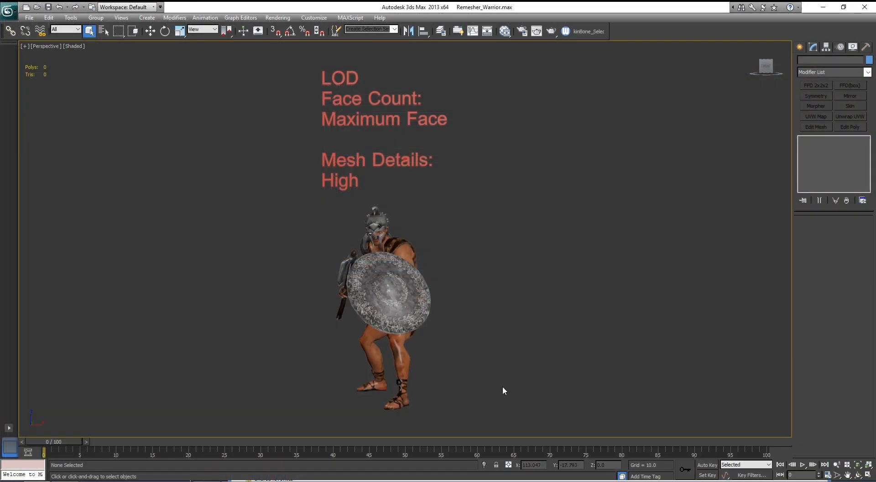
- In 3ds Max, select the Maximum Face remeshed warrior and toggle edged faces display to inspect its mesh
click(388, 307)
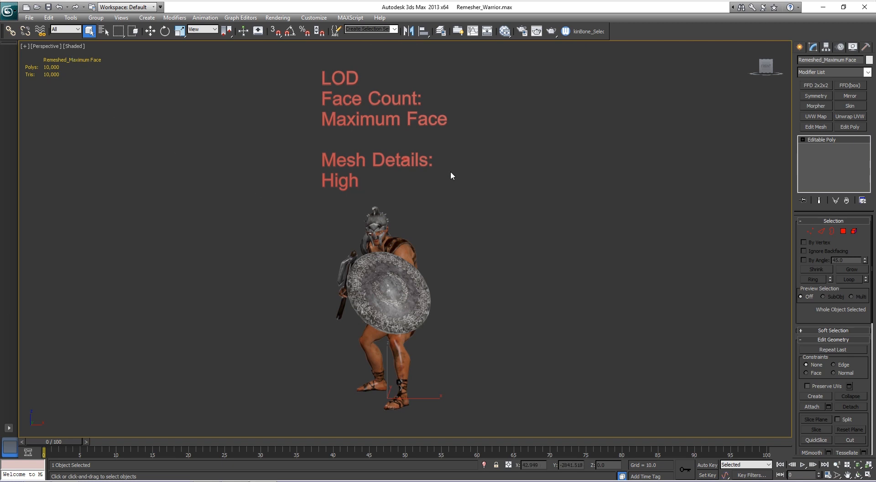
key(F4)
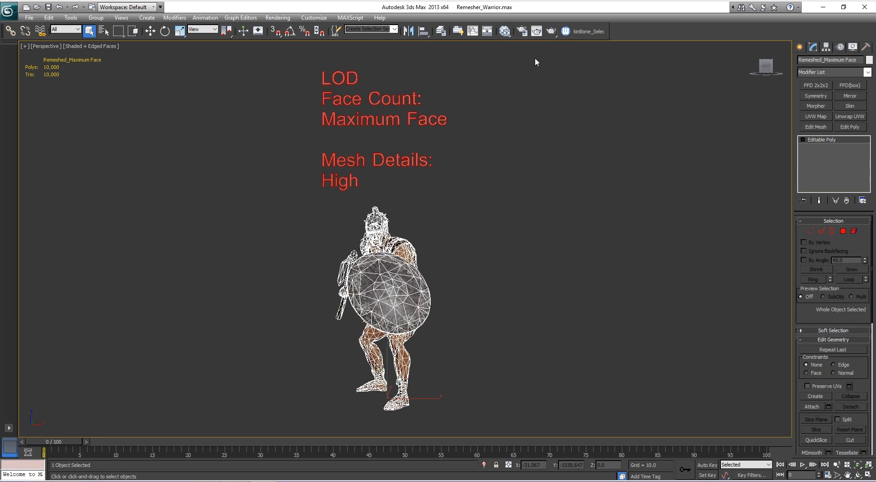
- Open the Slate Material Editor to inspect the remeshed warrior's baked texture maps
click(504, 32)
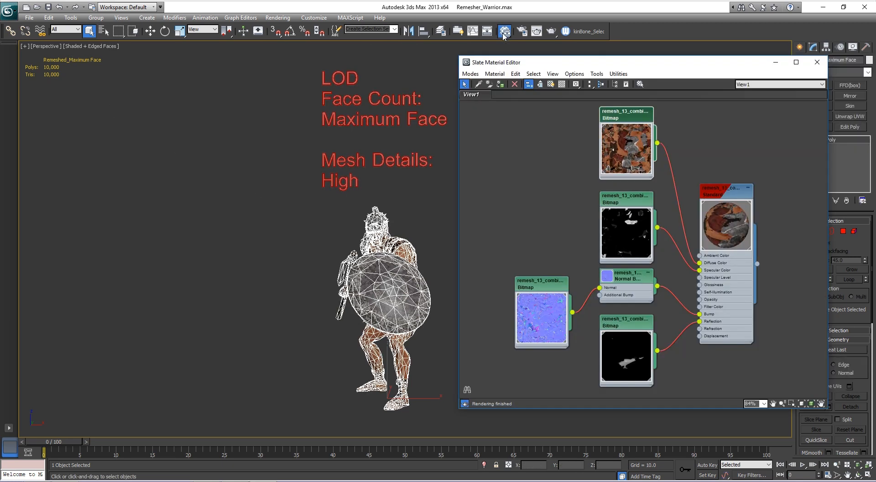